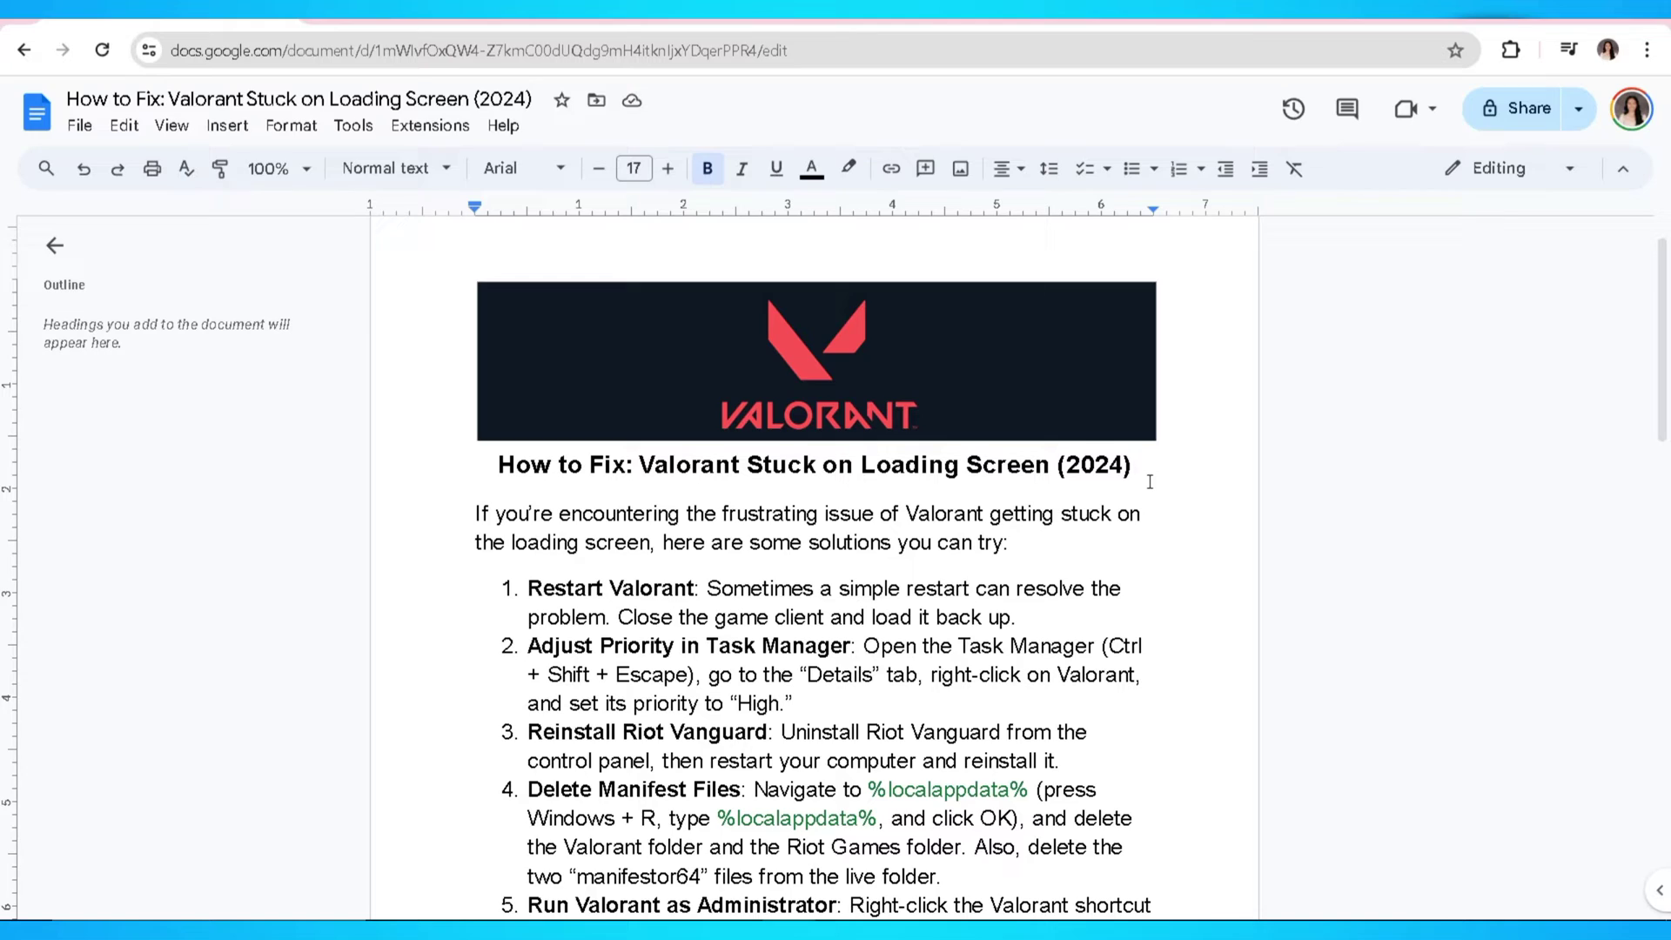
click(1026, 540)
click(1041, 621)
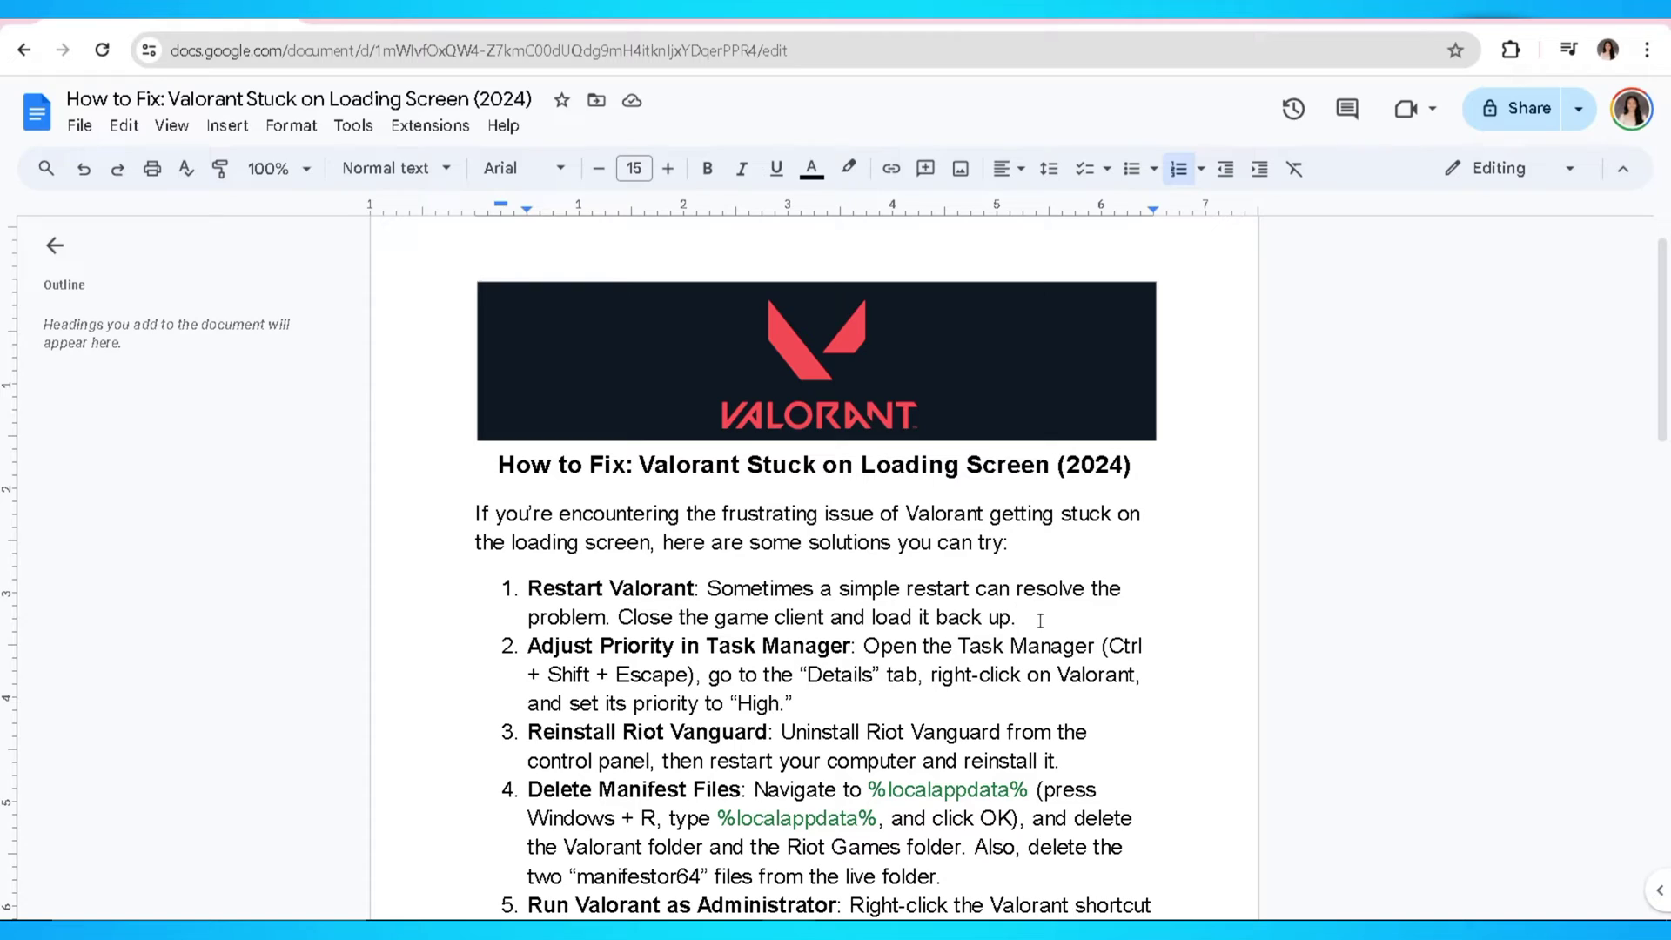
click(912, 705)
drag(1662, 344, 1661, 426)
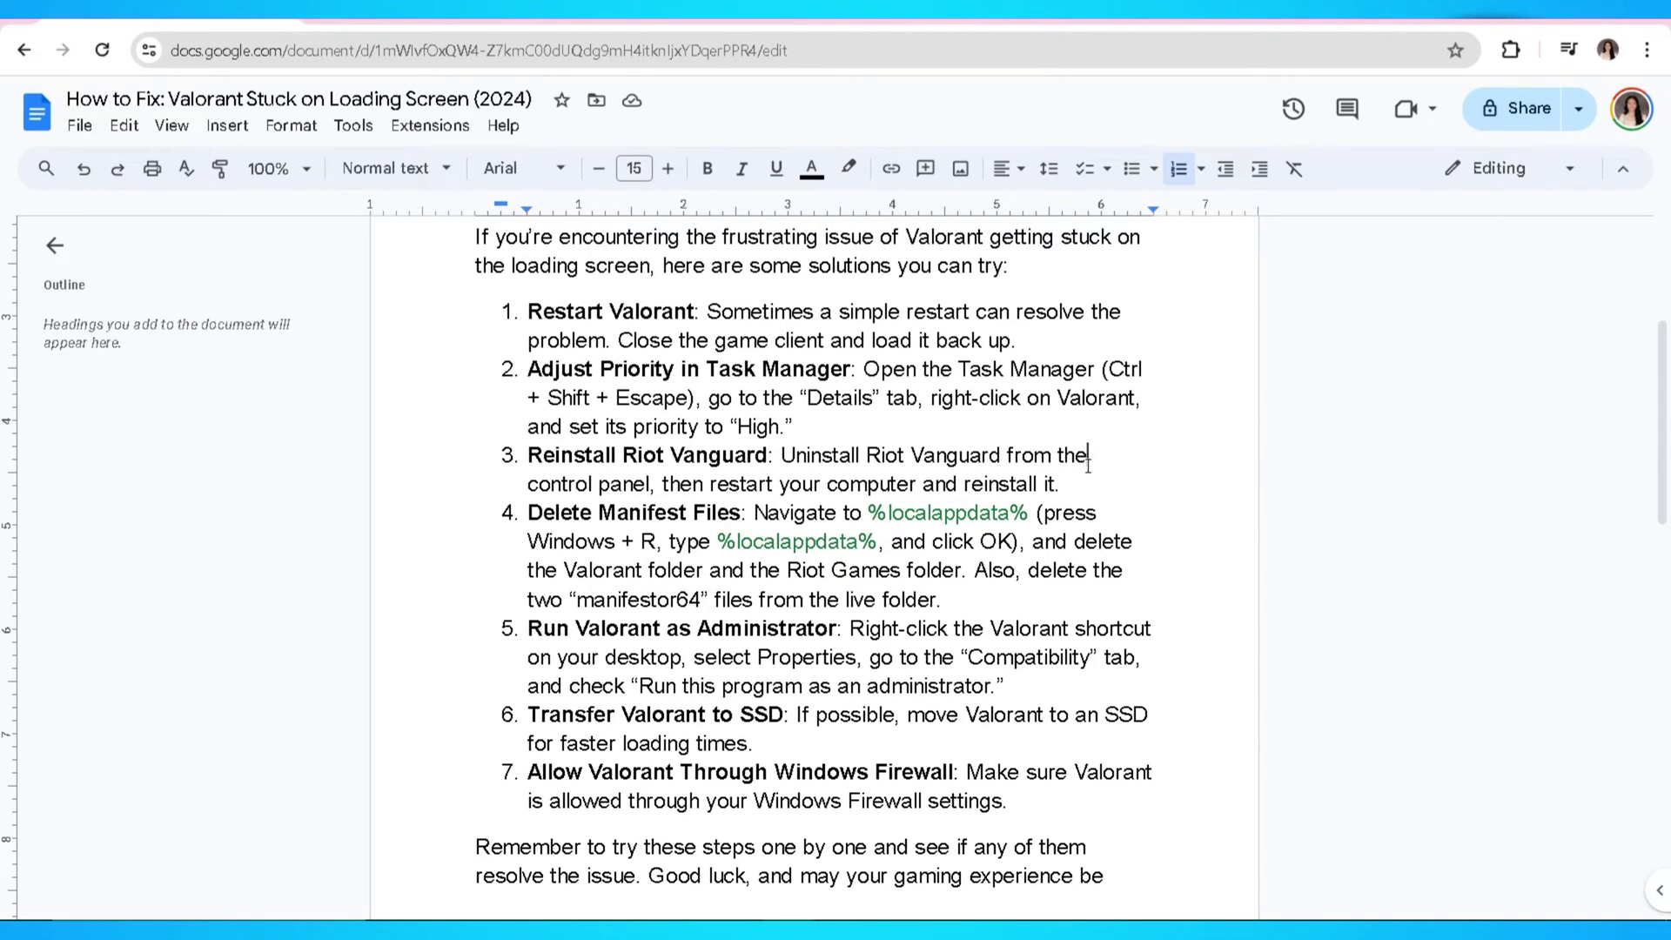
click(1072, 488)
click(945, 600)
click(1020, 692)
click(892, 736)
click(1079, 798)
scroll(1131, 403, down, 3)
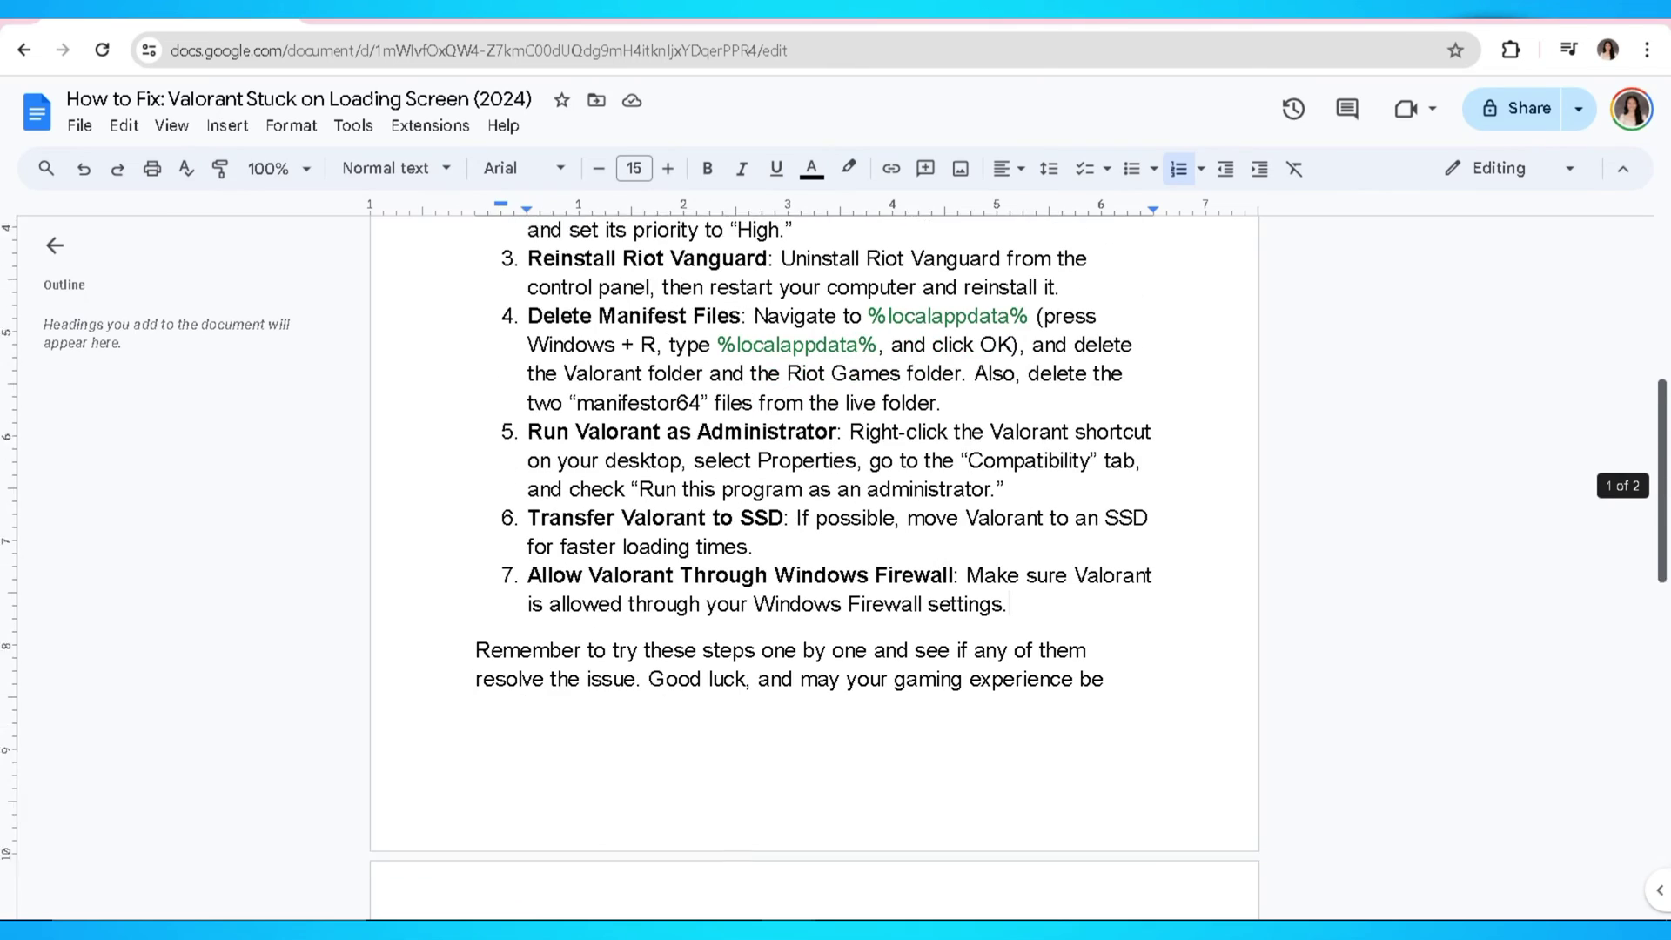